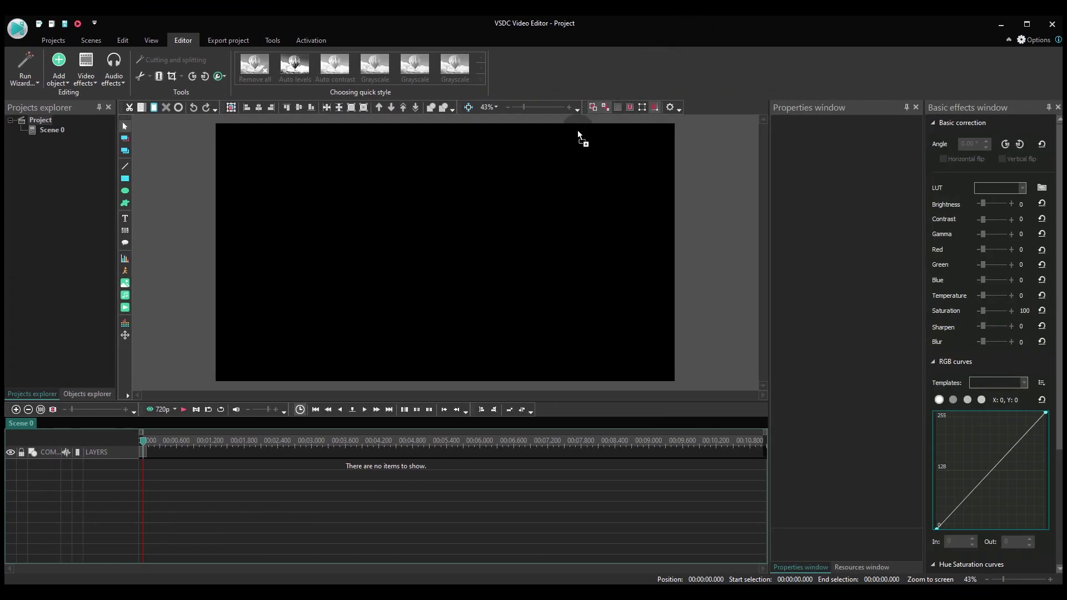
# - Drag both MarinaBay night drone videos from the file browser onto the Scene 0 timeline
pyautogui.moveTo(452, 247); pyautogui.dragTo(446, 252)
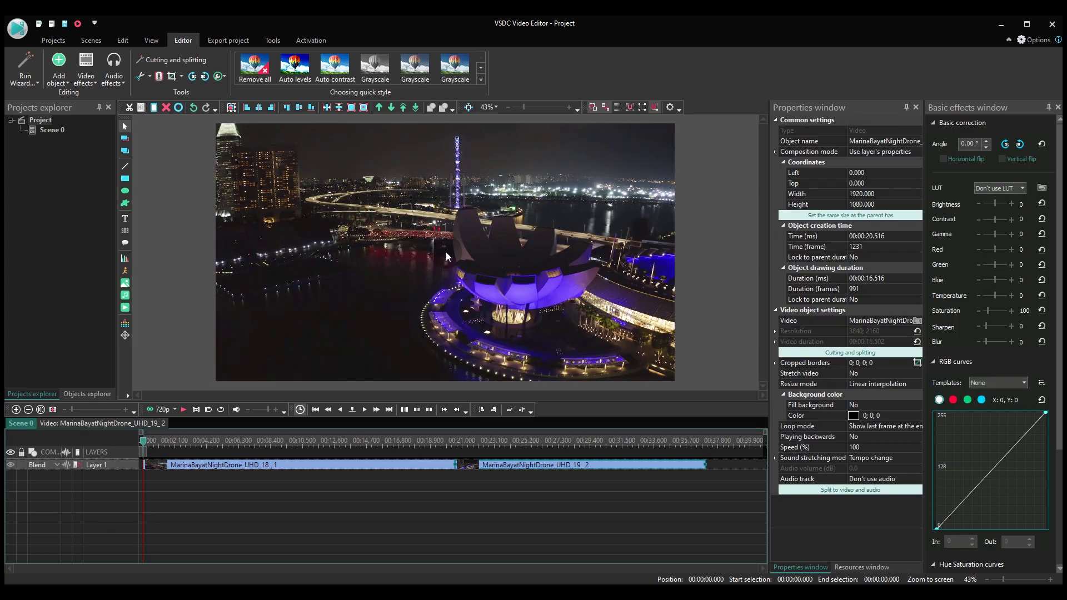
# - Move the second drone clip onto its own Layer 2, starting at time zero
pyautogui.click(545, 494)
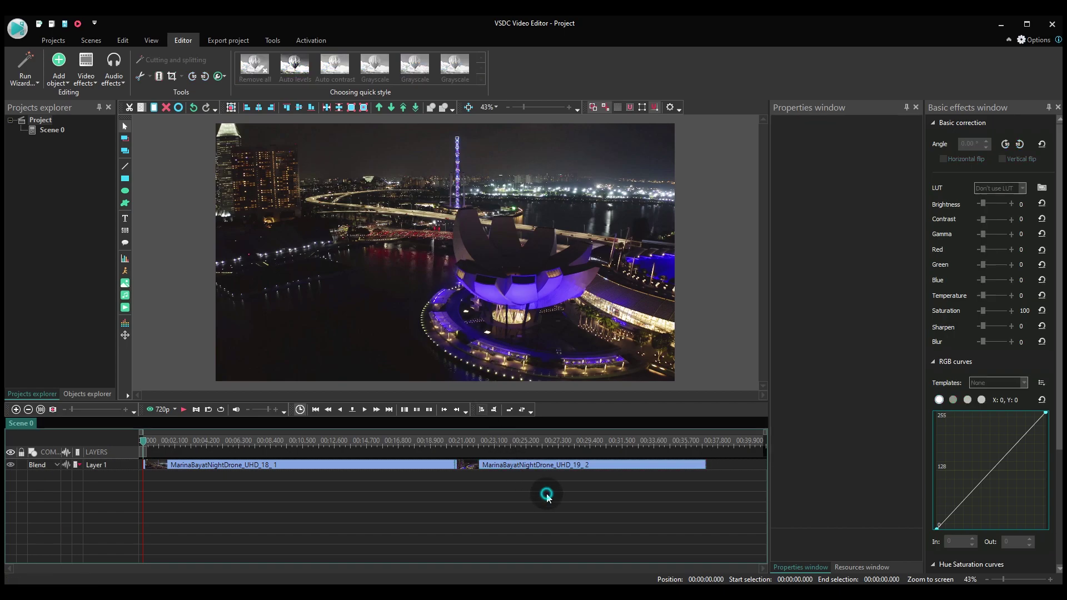
pyautogui.moveTo(546, 474); pyautogui.dragTo(547, 484)
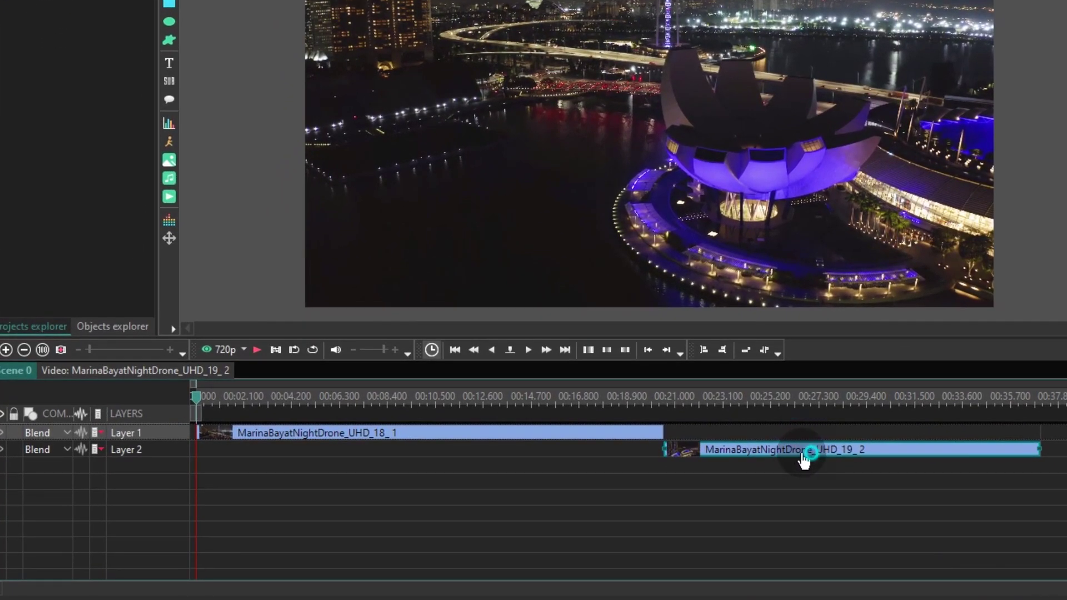
pyautogui.moveTo(805, 461); pyautogui.dragTo(281, 459)
# - Trim the Layer 1 clip's right edge so it ends with the Layer 2 clip
pyautogui.click(644, 440)
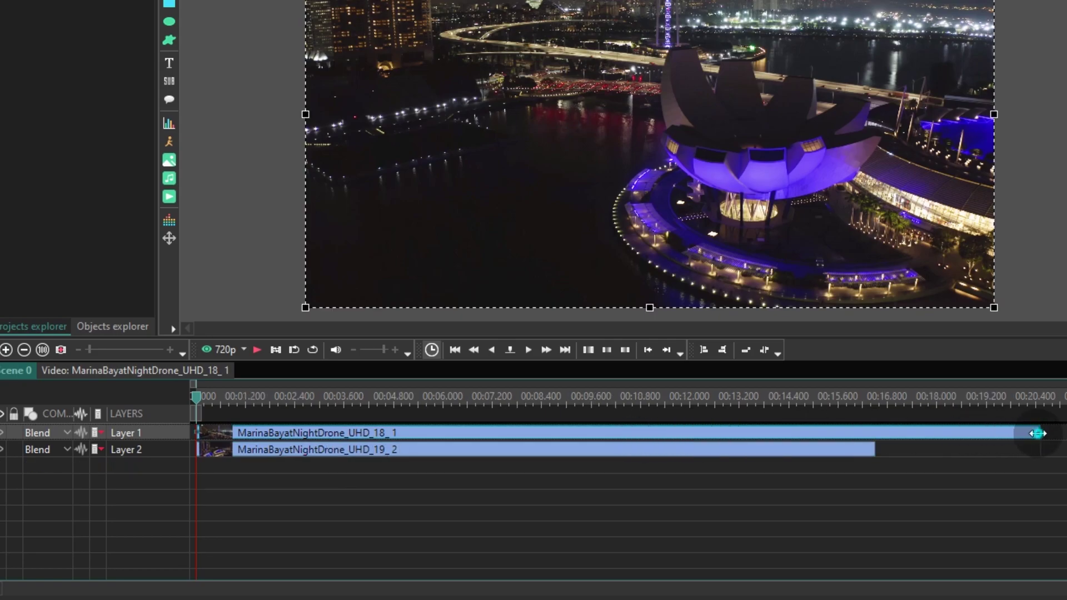
pyautogui.moveTo(1037, 433); pyautogui.dragTo(874, 433)
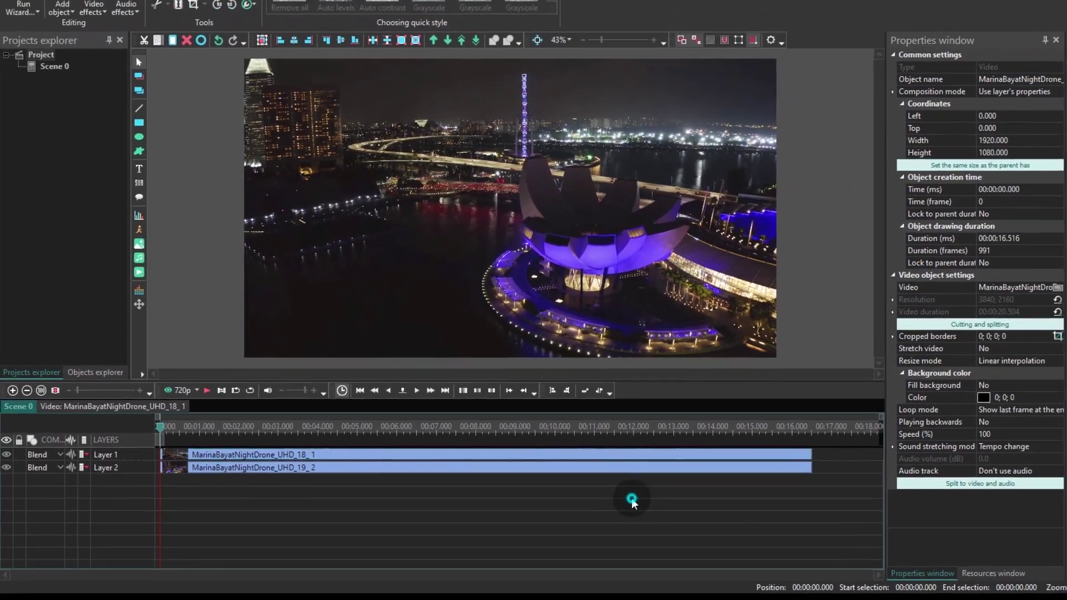
pyautogui.click(632, 501)
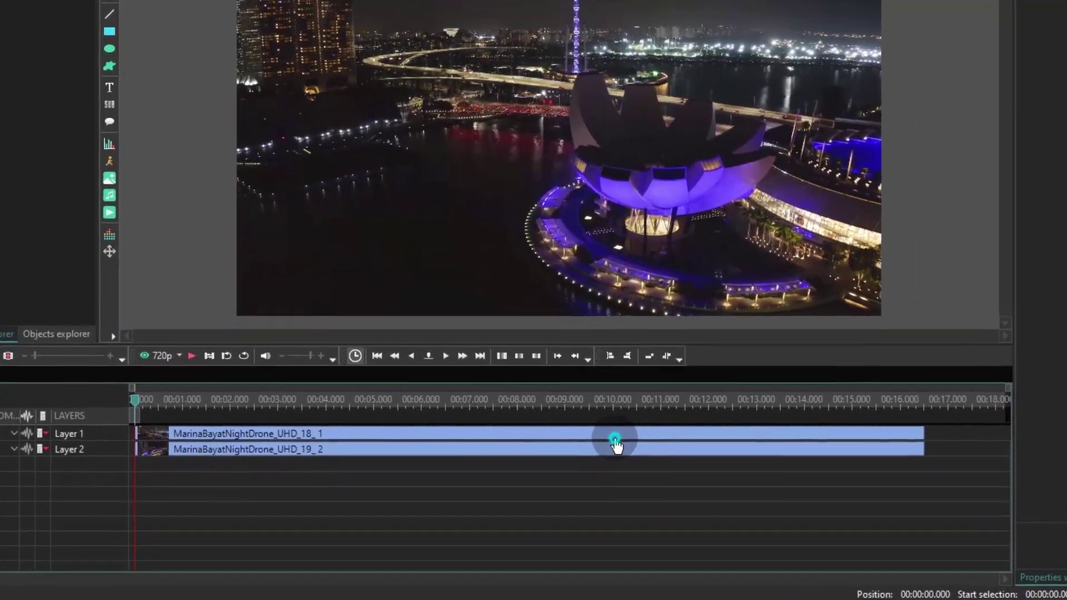
# - Inside the Layer 1 clip, add a rectangle with default position settings over the footage's middle
pyautogui.click(486, 467)
pyautogui.doubleClick(646, 431)
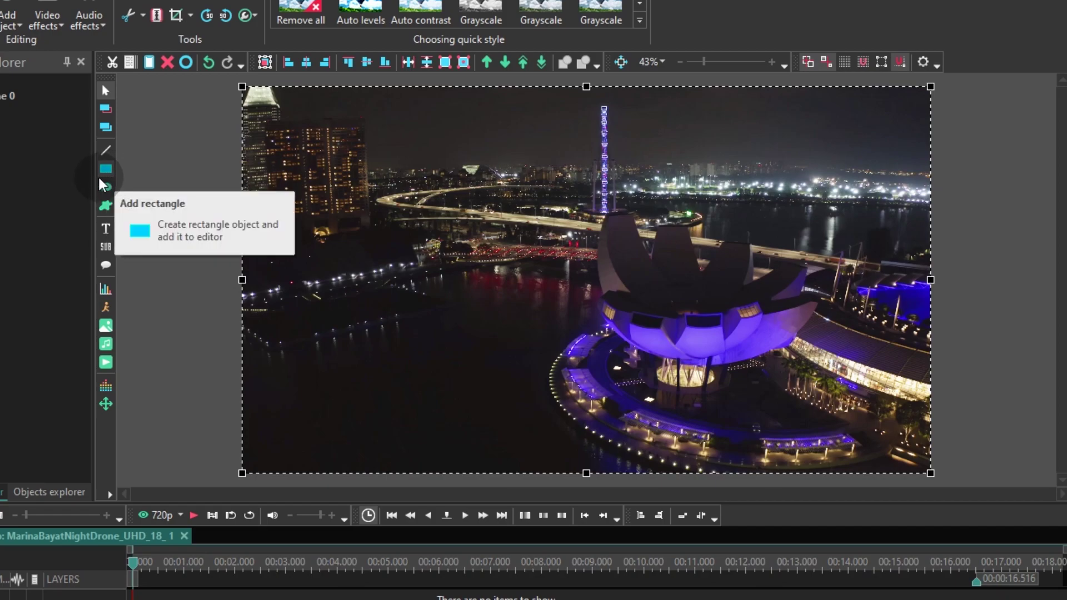
pyautogui.click(105, 173)
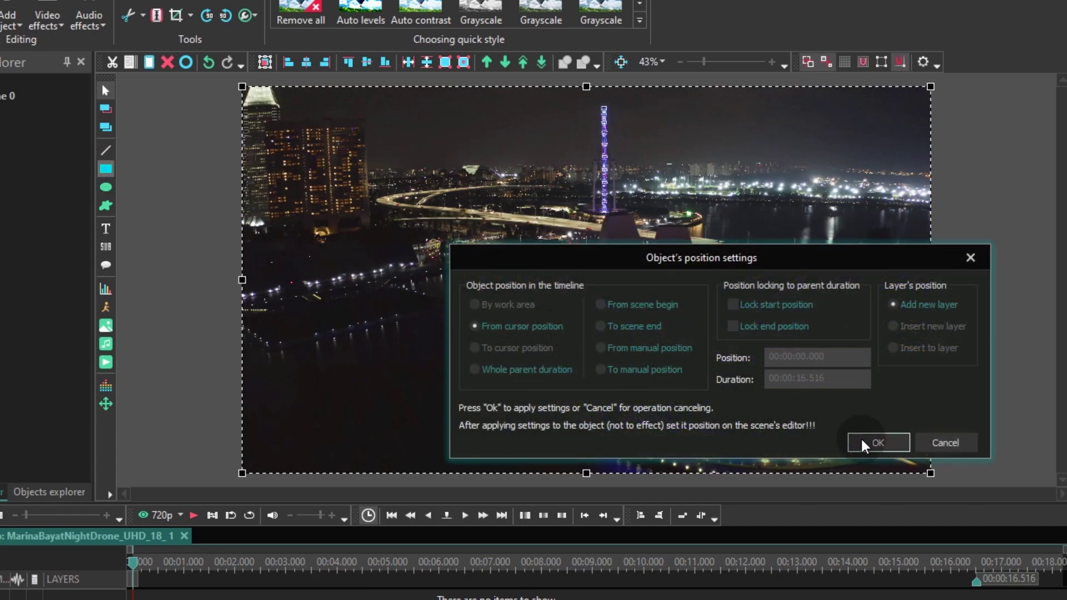
pyautogui.click(874, 446)
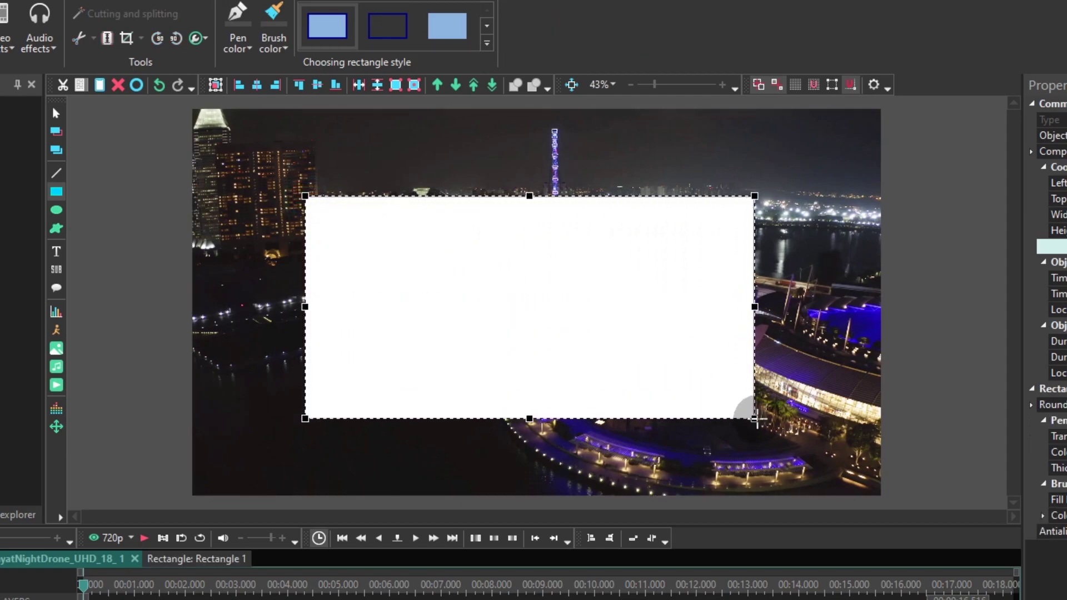
pyautogui.moveTo(307, 200); pyautogui.dragTo(754, 420)
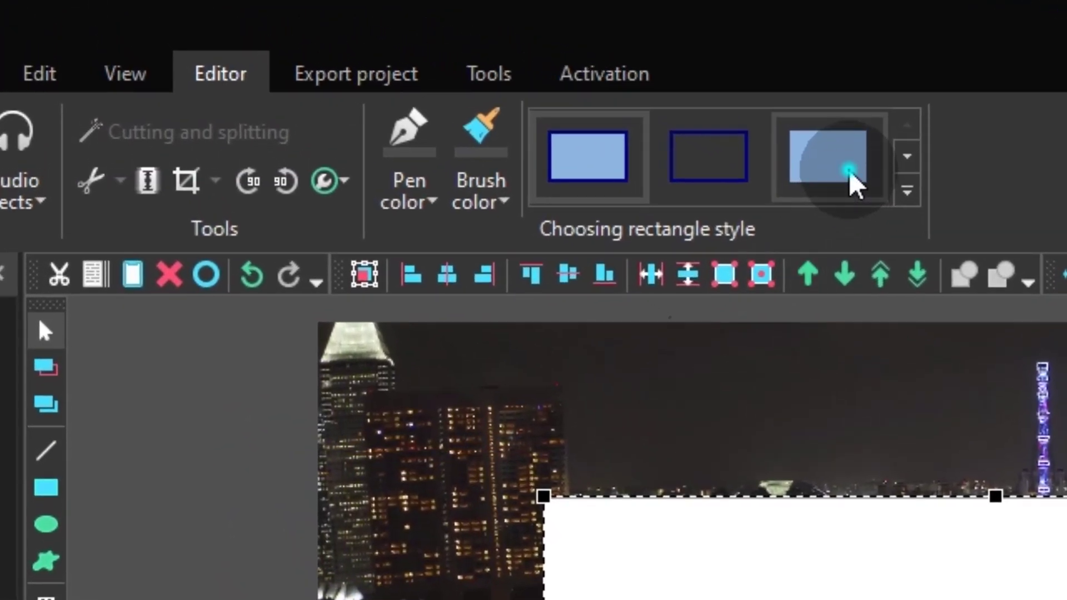
# - Give the rectangle the filled style and a black brush color
pyautogui.click(852, 179)
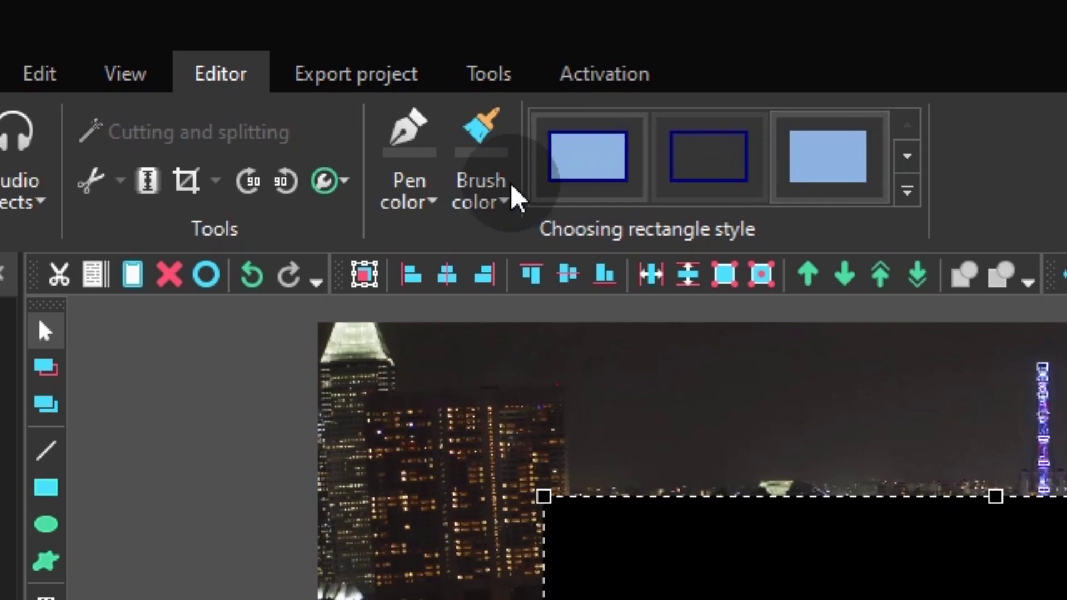
pyautogui.click(512, 196)
pyautogui.click(490, 306)
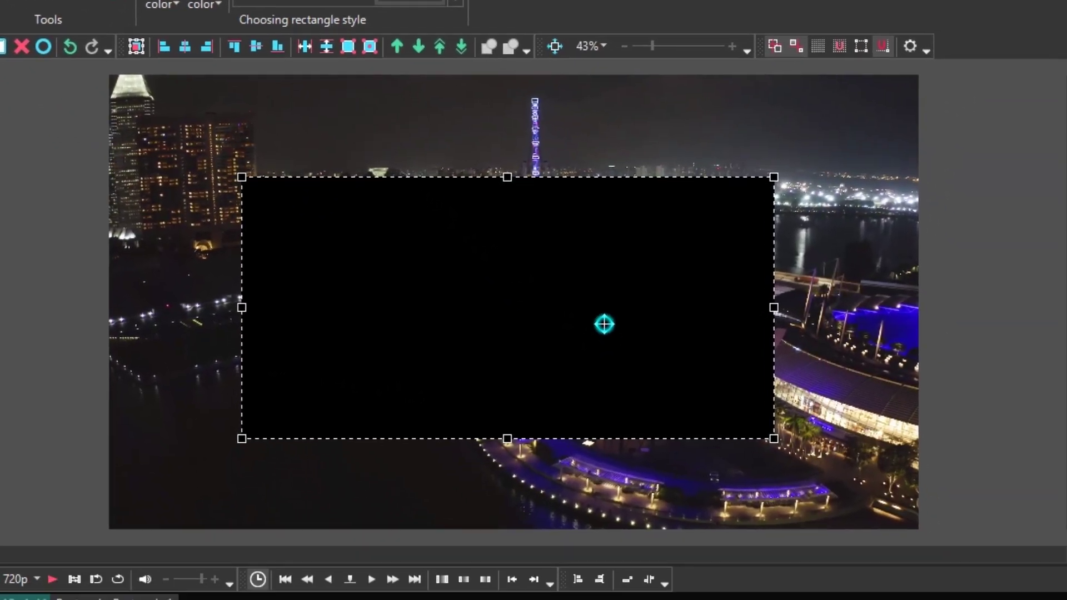
# - At 30% preview zoom, rotate the rectangle diagonally, move it, and stretch both sides past the frame
pyautogui.click(620, 43)
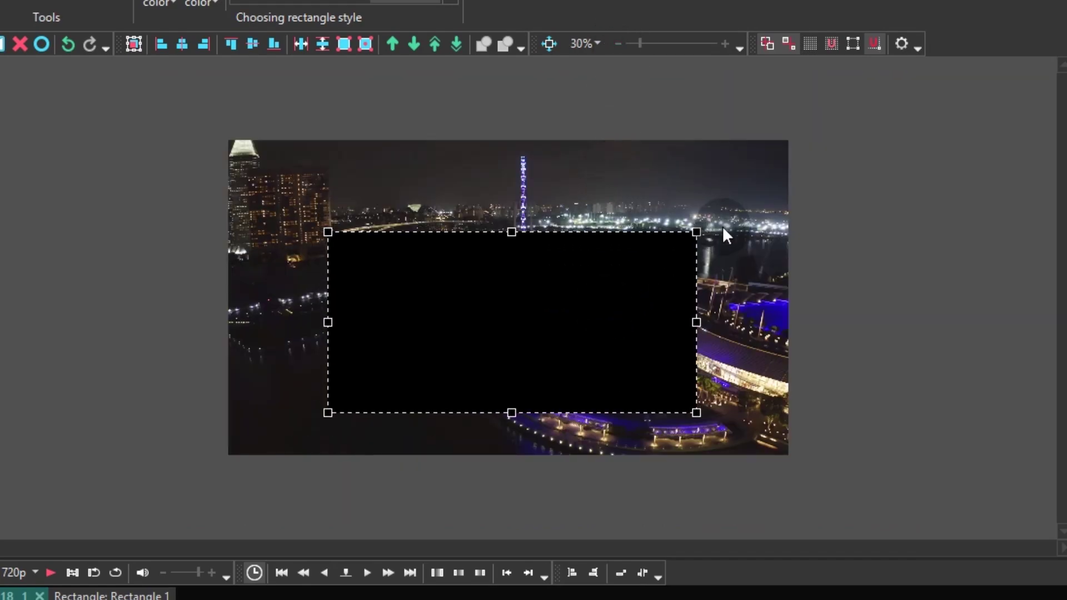
pyautogui.moveTo(703, 225)
pyautogui.mouseDown()
pyautogui.moveTo(627, 139)
pyautogui.moveTo(641, 141)
pyautogui.mouseUp()
pyautogui.moveTo(580, 291); pyautogui.dragTo(610, 338)
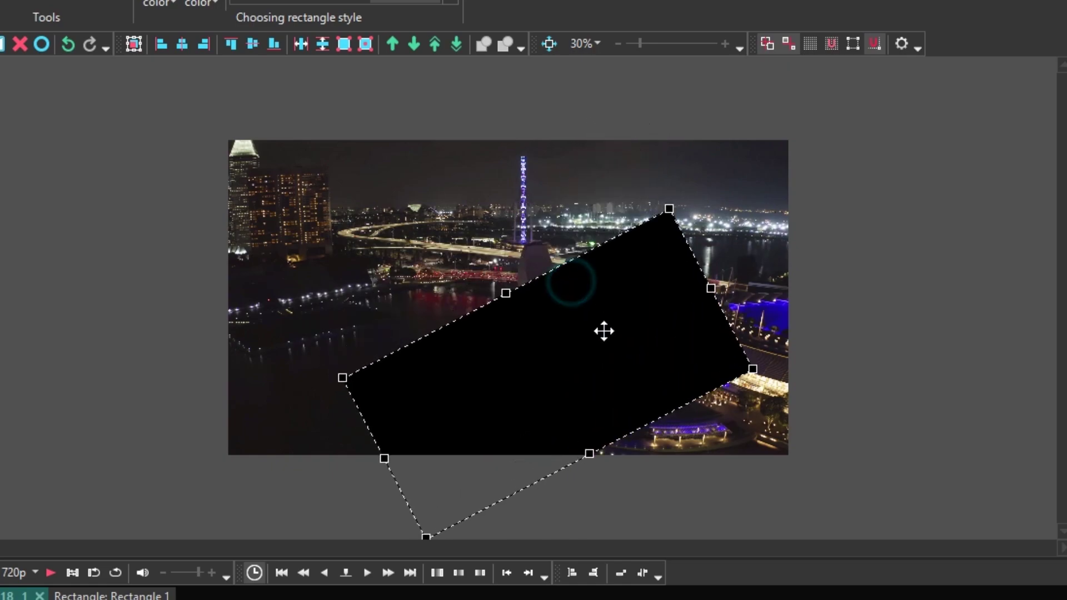
pyautogui.moveTo(703, 281); pyautogui.dragTo(859, 203)
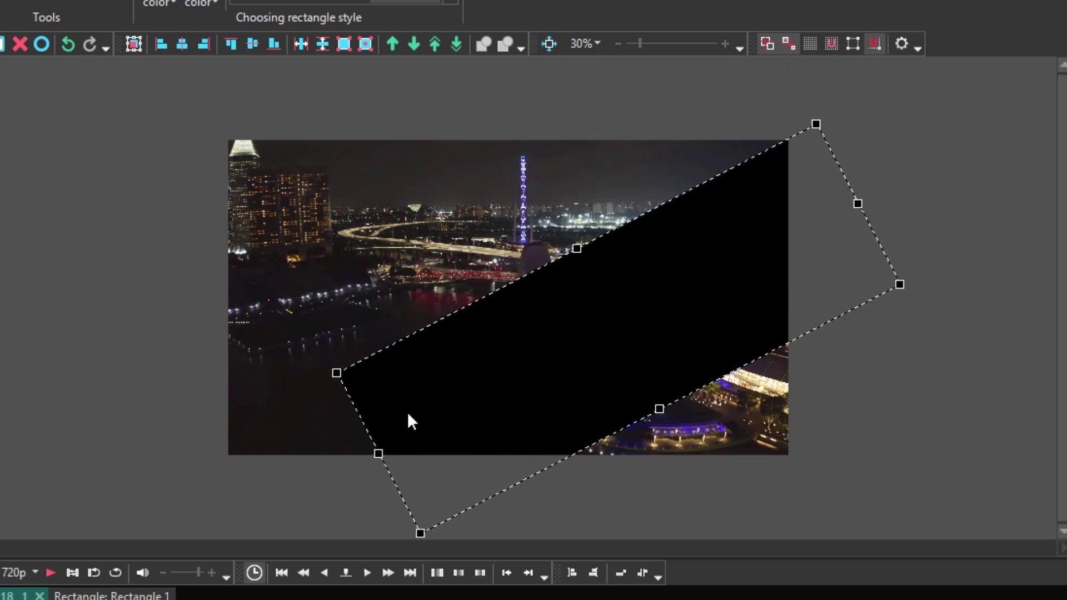
pyautogui.moveTo(379, 451); pyautogui.dragTo(213, 488)
# - Fine-tune the rectangle's angle, position and lower edge so it covers the lower-right half
pyautogui.click(787, 148)
pyautogui.moveTo(822, 112); pyautogui.dragTo(810, 108)
pyautogui.click(664, 252)
pyautogui.moveTo(664, 252); pyautogui.dragTo(655, 267)
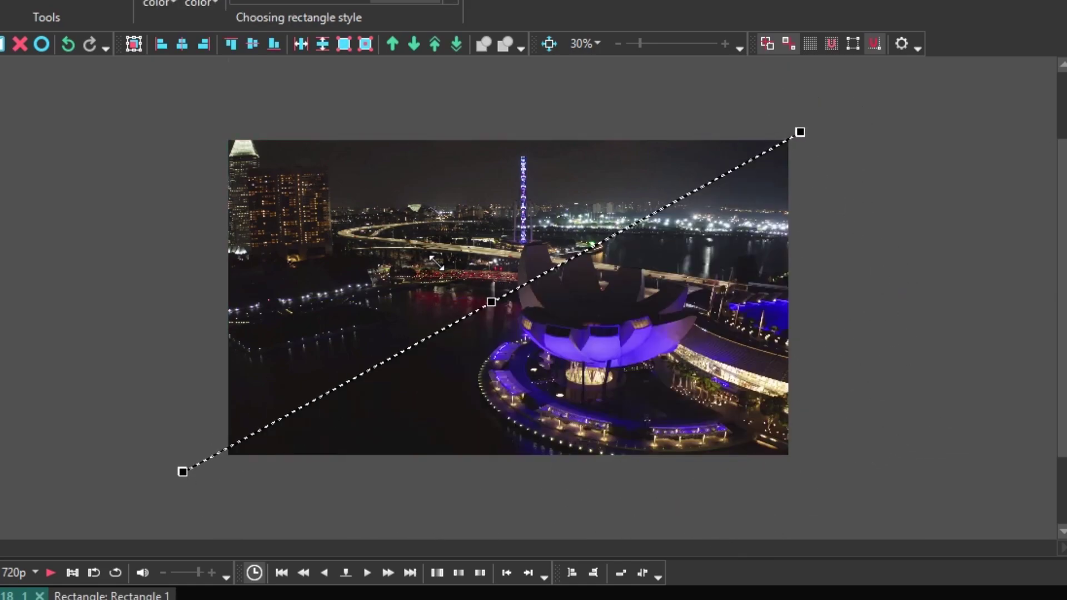
pyautogui.moveTo(581, 460); pyautogui.dragTo(583, 469)
pyautogui.click(959, 190)
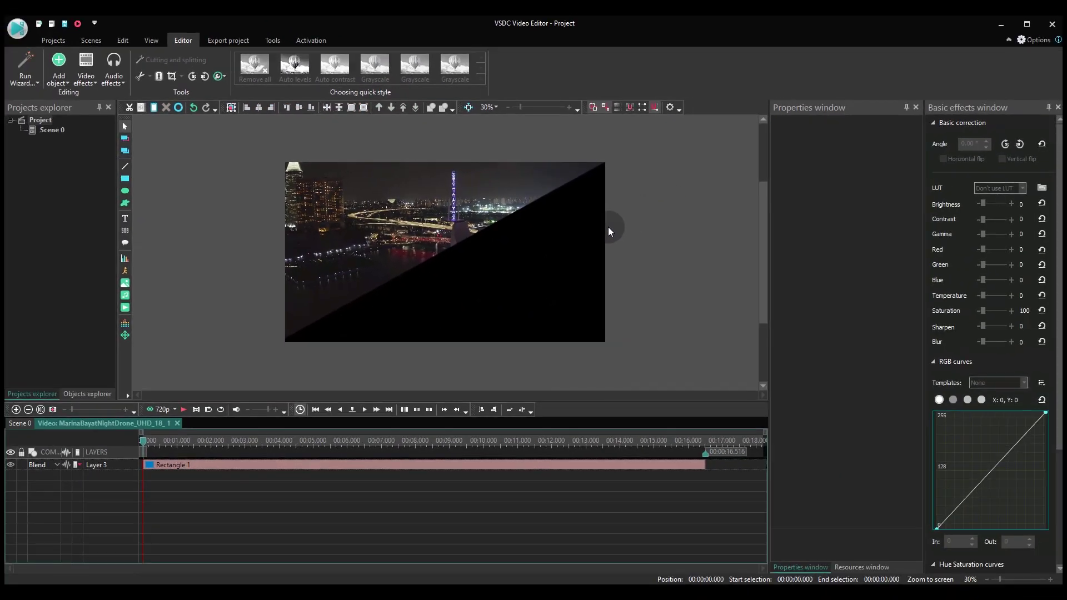
# - Select Rectangle 1 and open the Blend dropdown on its Layer 3
pyautogui.click(294, 468)
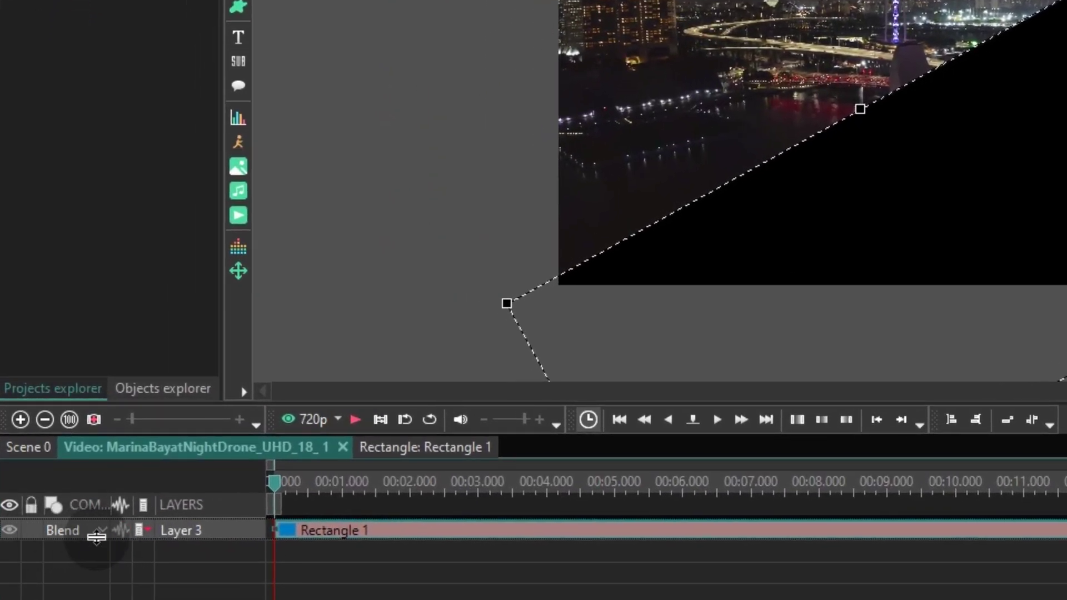
pyautogui.click(100, 532)
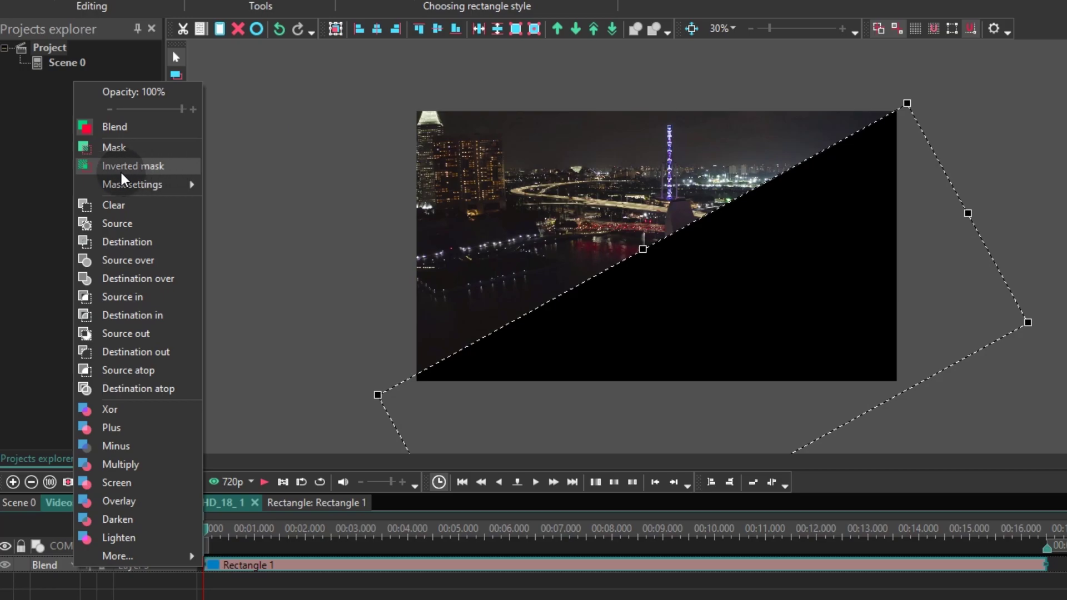
# - Set the rectangle layer to Inverted mask, then go back to the Scene 0 timeline
pyautogui.click(177, 171)
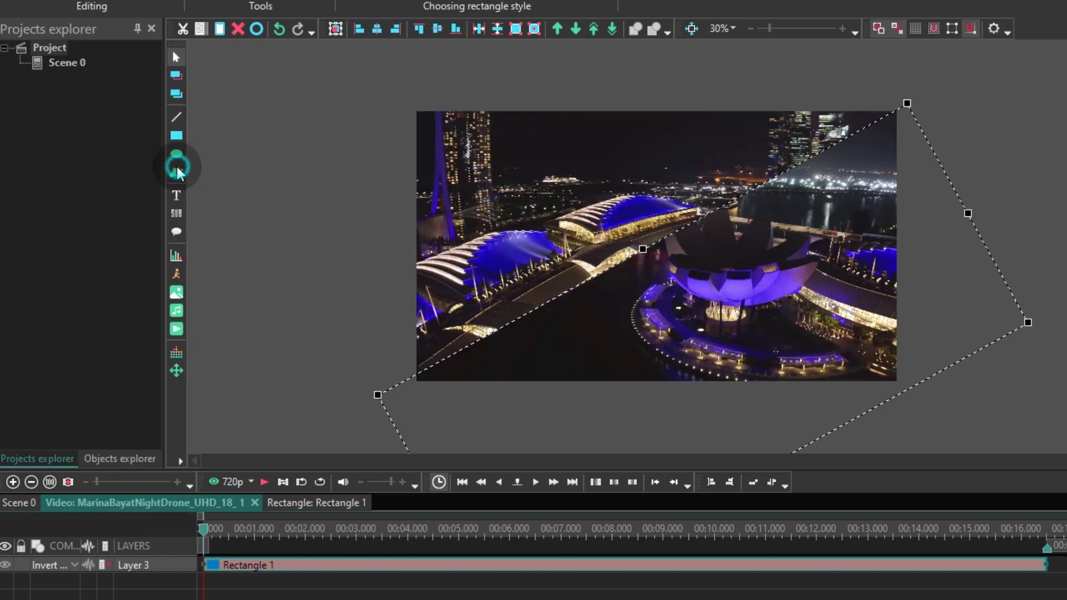
pyautogui.click(21, 503)
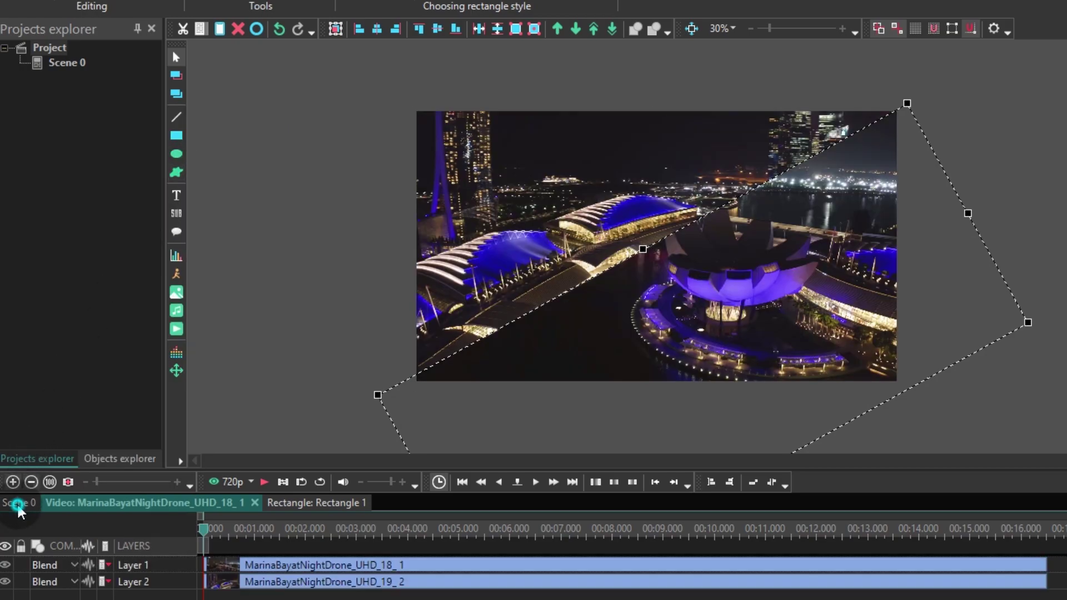